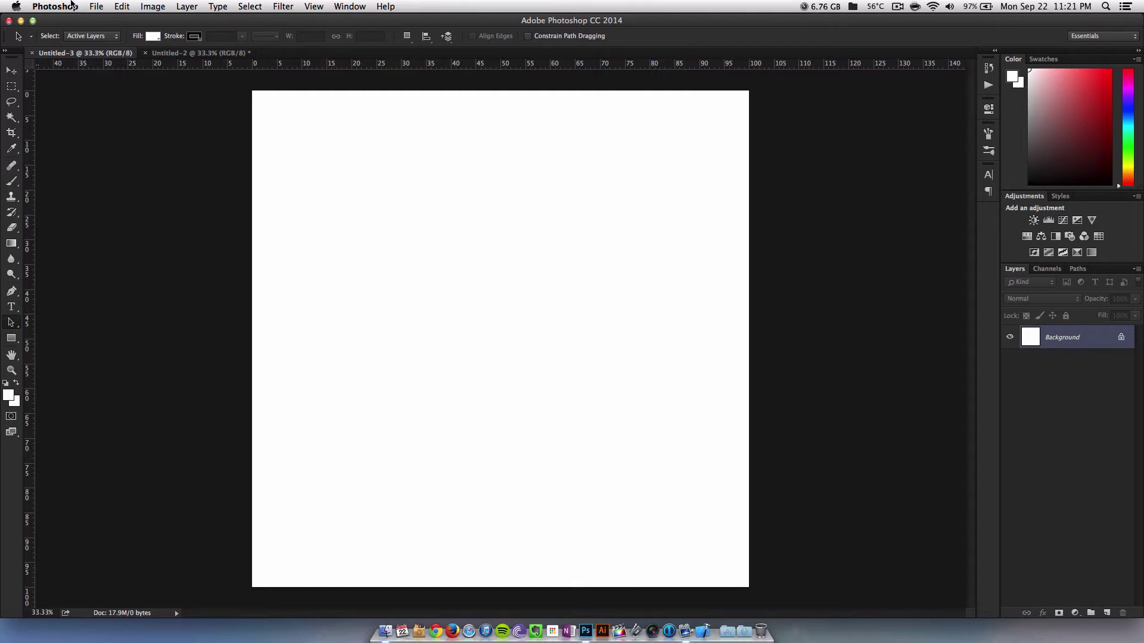
pyautogui.click(95, 7)
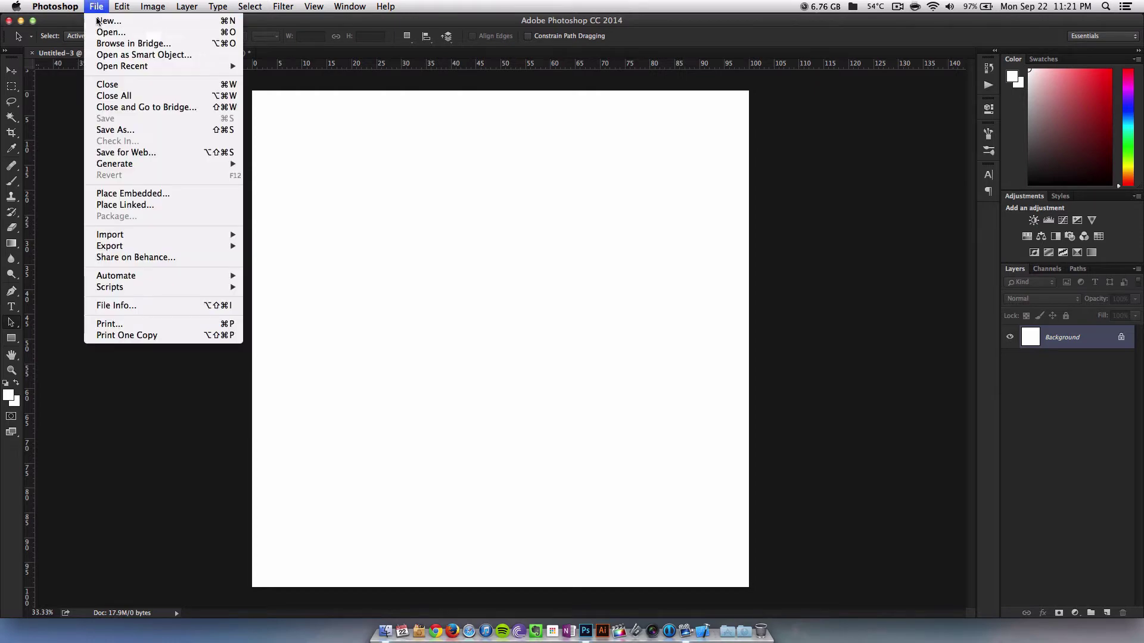
pyautogui.click(116, 18)
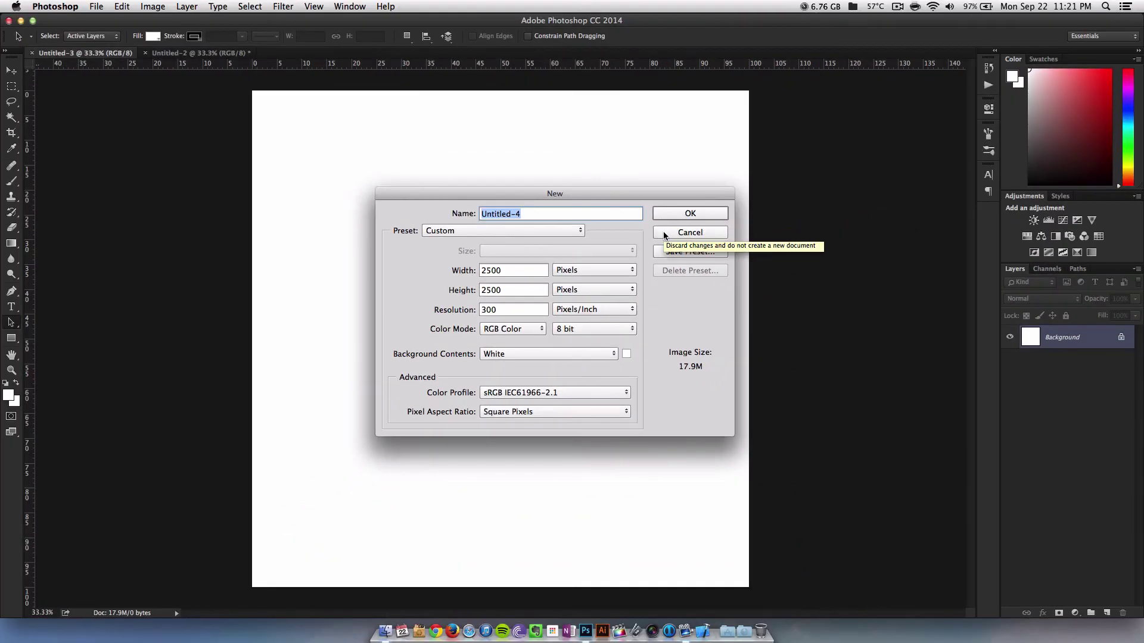
pyautogui.click(668, 232)
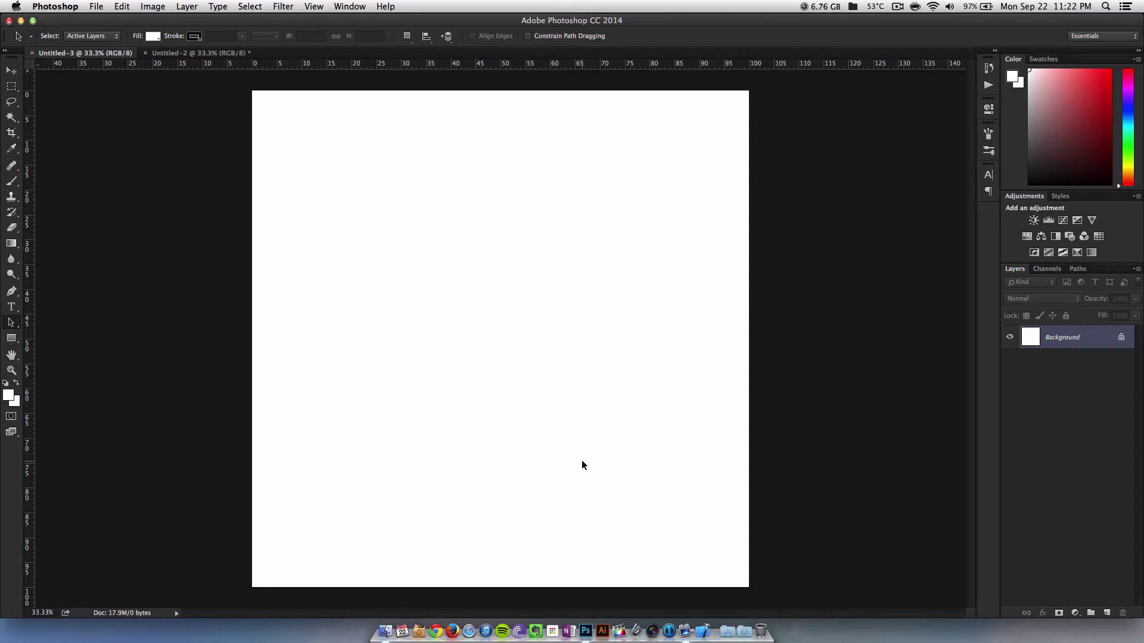
# Place the DAronov Photography logo PNG as an embedded layer spanning the canvas width
pyautogui.click(96, 6)
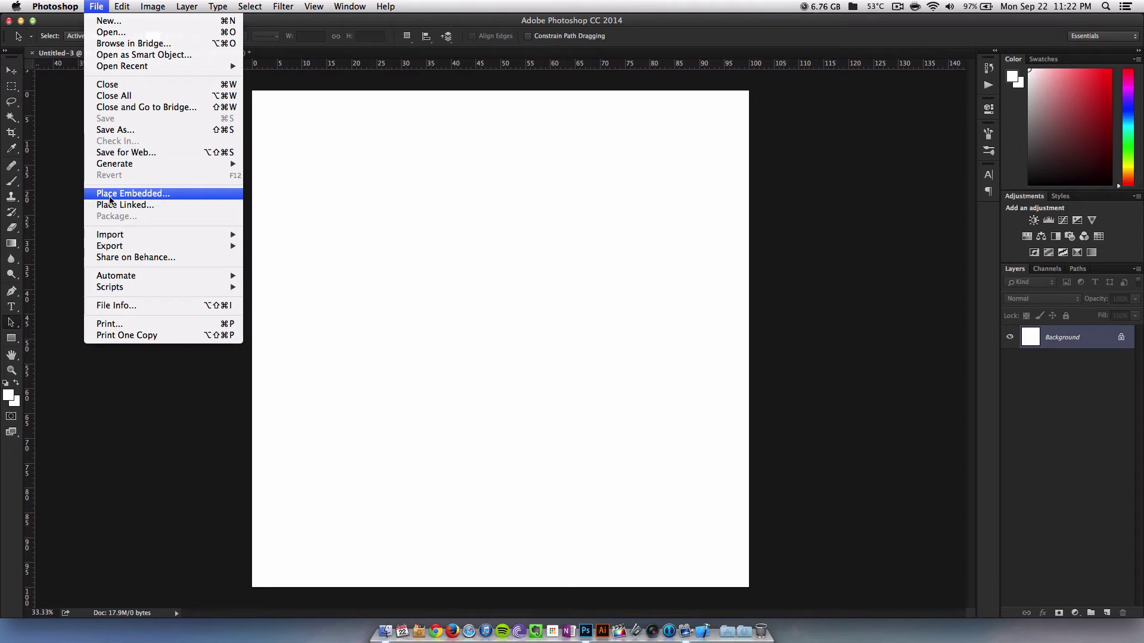
pyautogui.click(131, 193)
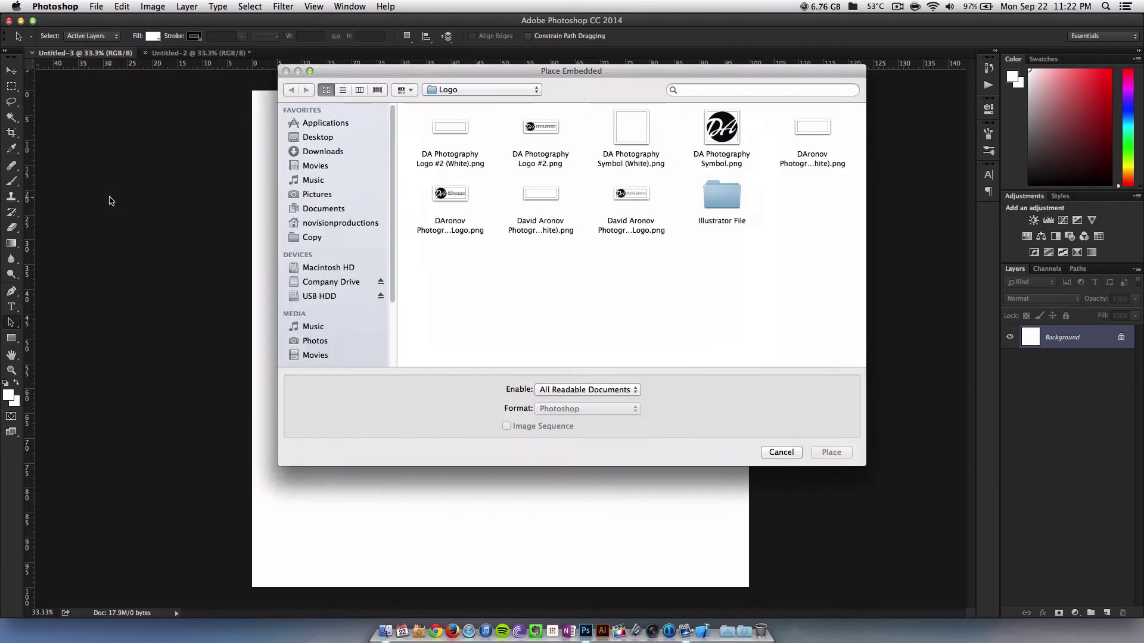
pyautogui.doubleClick(456, 196)
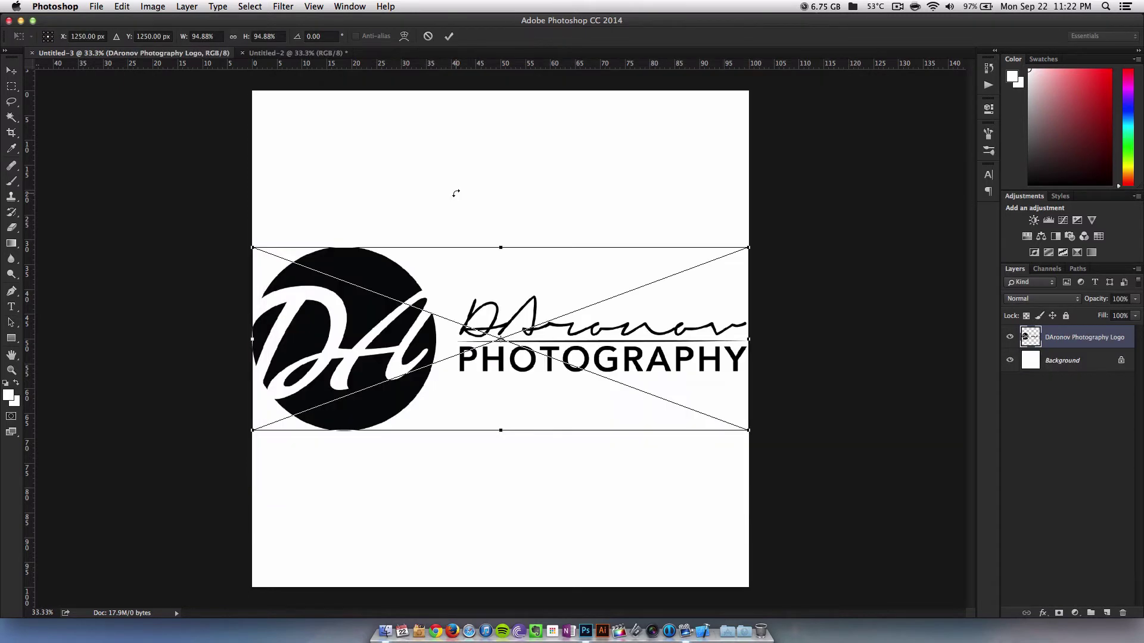
pyautogui.press('Return')
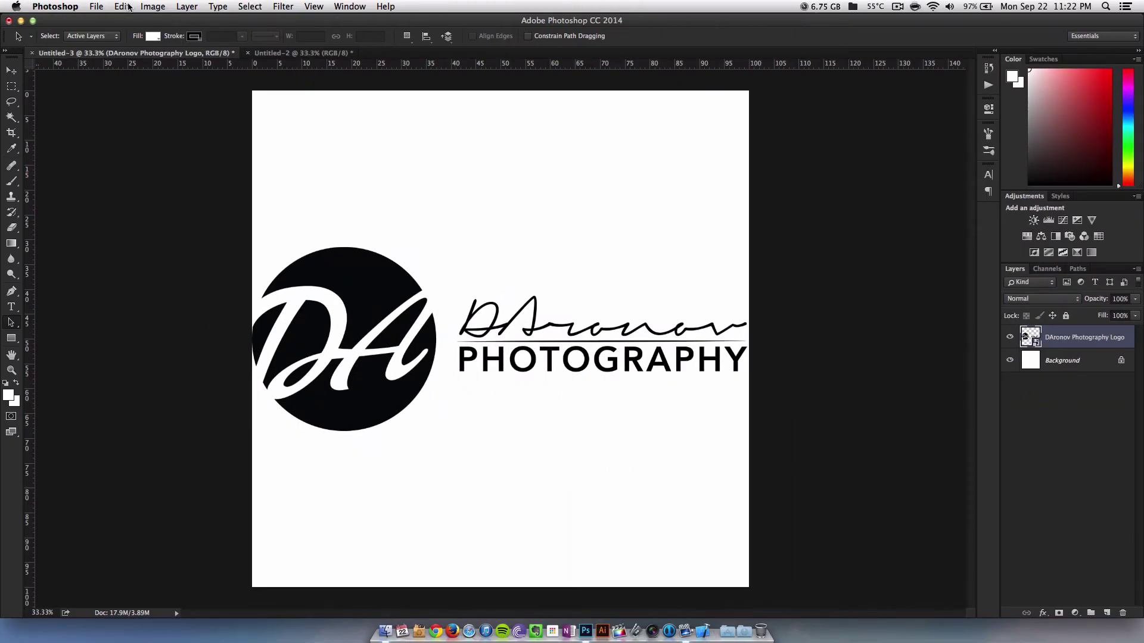
# Define the placed logo as a brush preset named 'DAronov Logo'
pyautogui.click(123, 7)
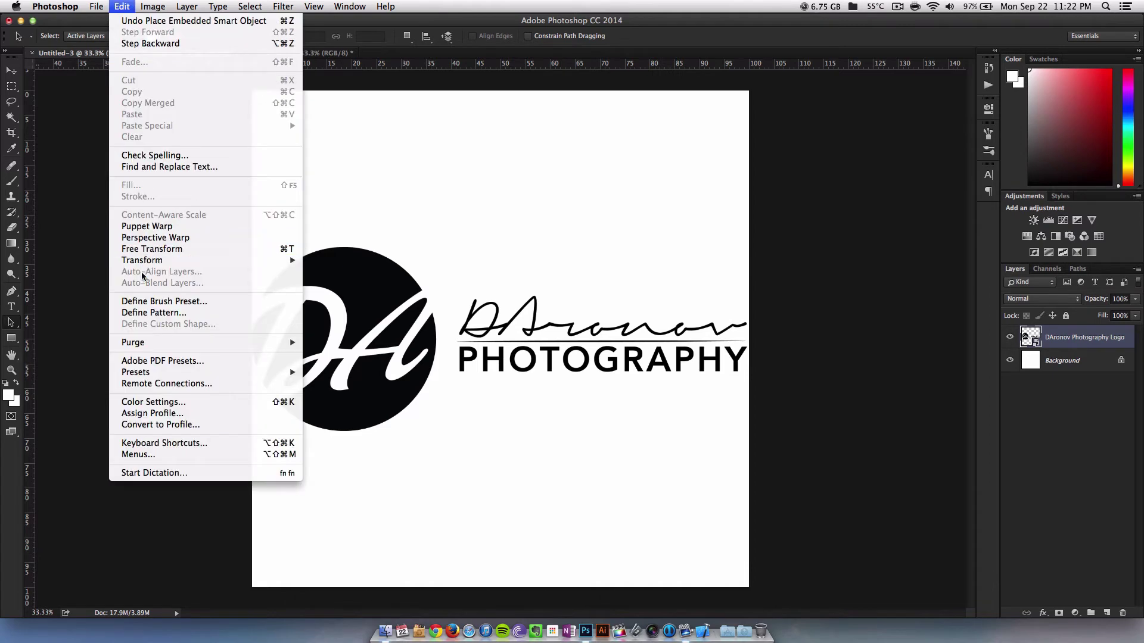
pyautogui.click(139, 303)
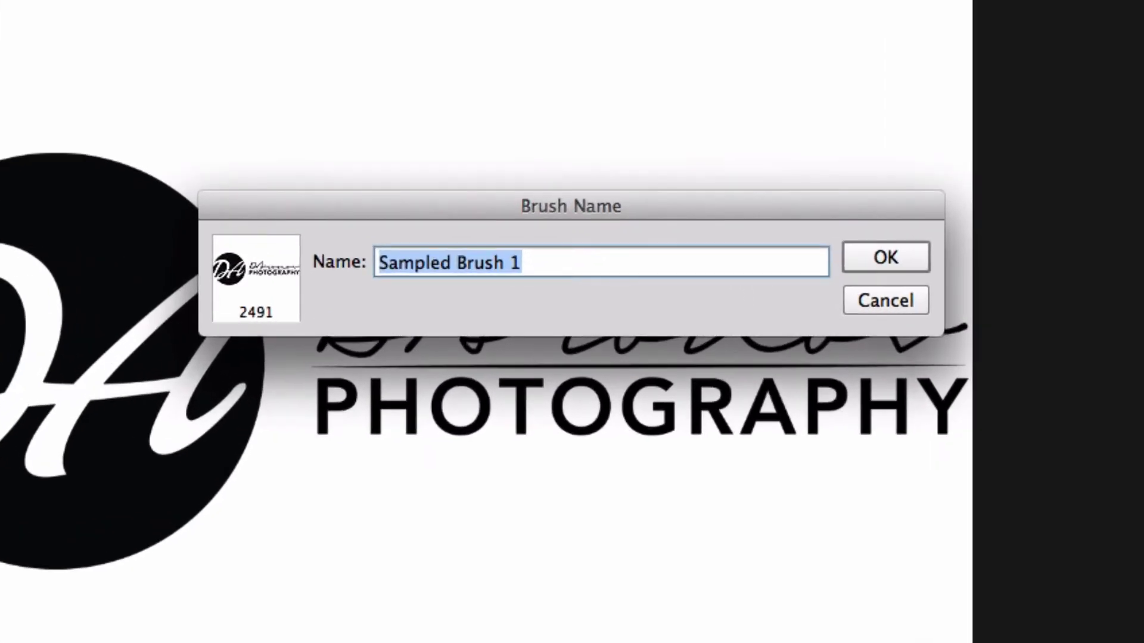
pyautogui.write('DAronov Loho')
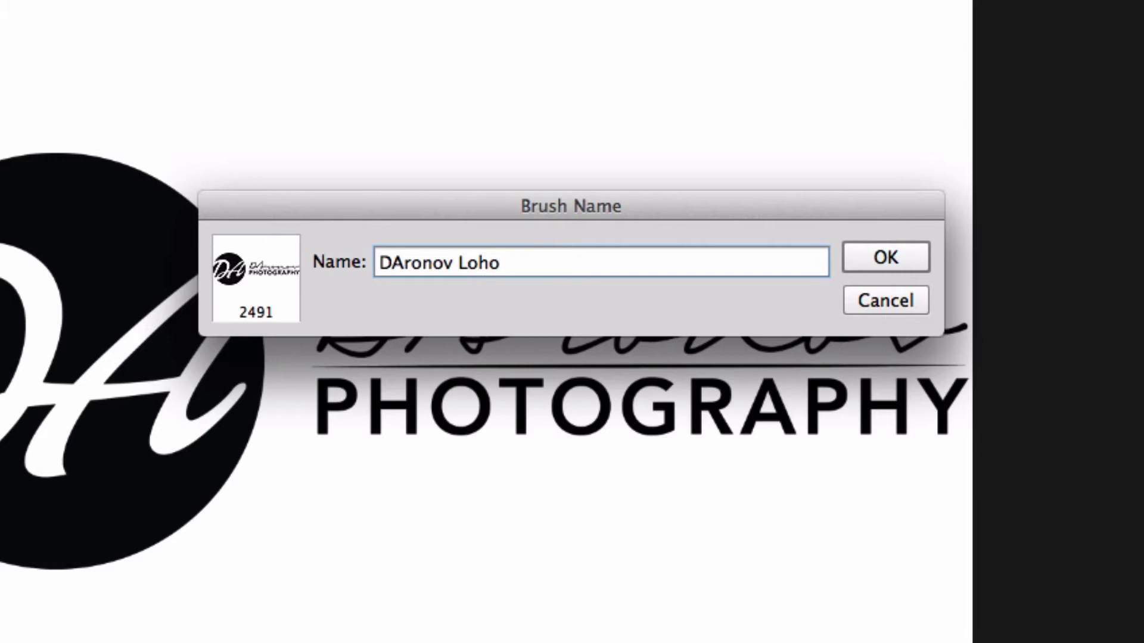
pyautogui.press('BackSpace')
pyautogui.press('BackSpace')
pyautogui.write('go')
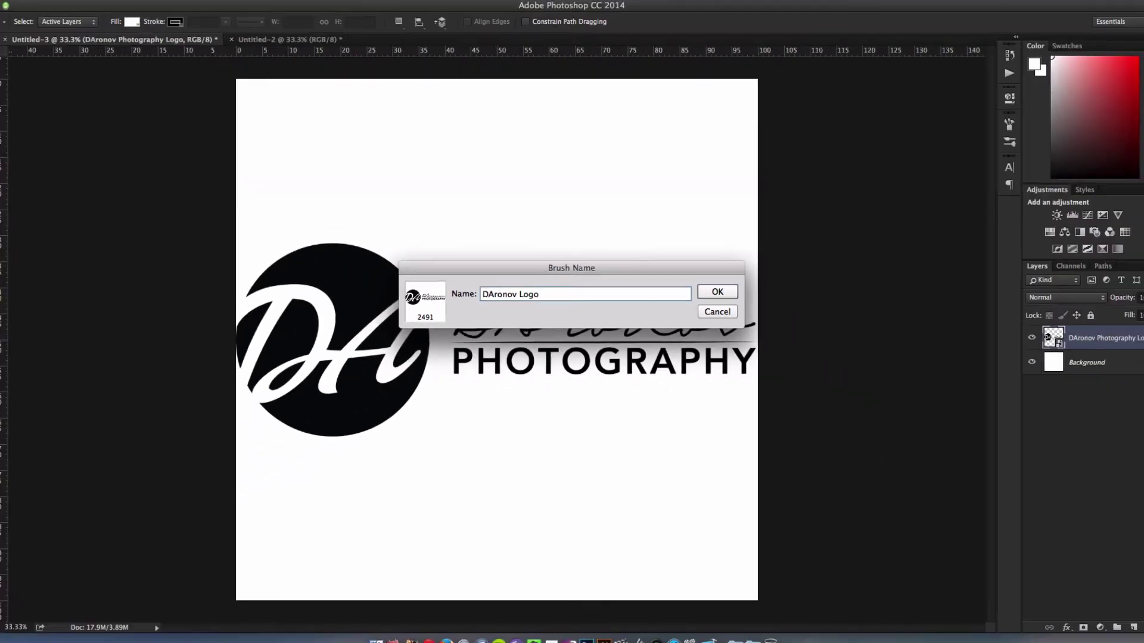
pyautogui.press('Return')
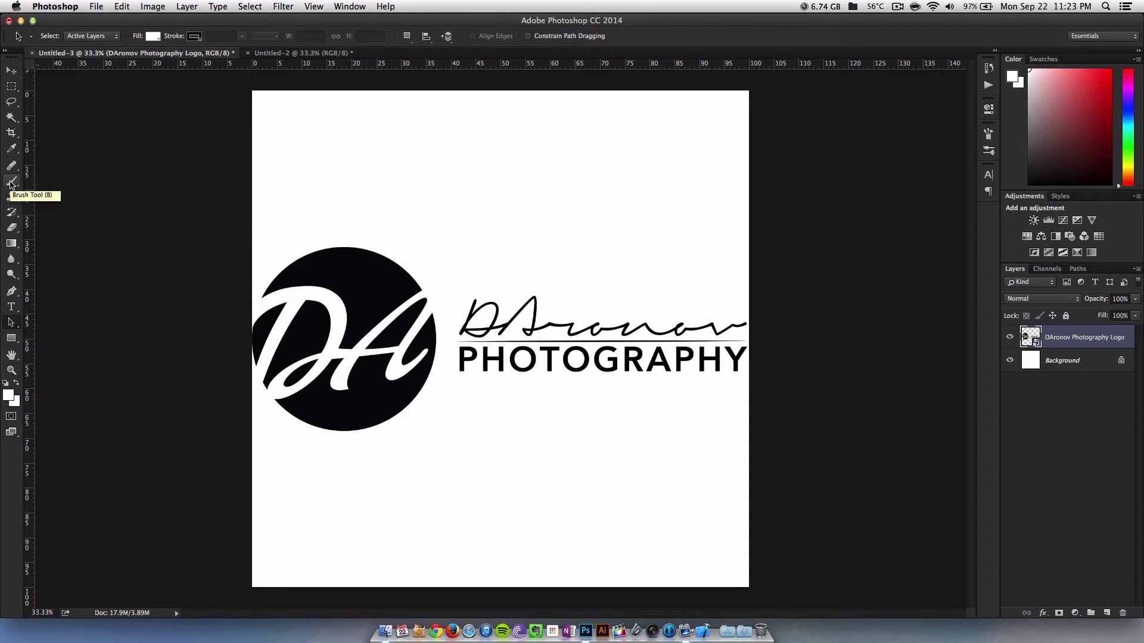
# Select the Brush tool and open the Brush Preset picker to load the DAronov logo brush
pyautogui.click(12, 186)
pyautogui.click(64, 36)
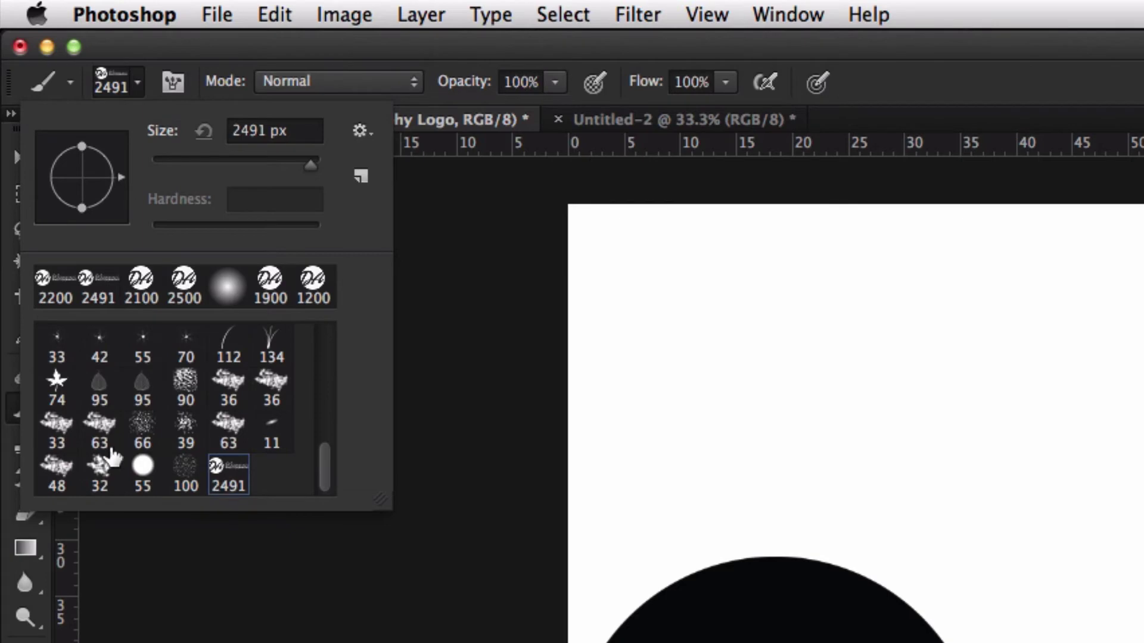
pyautogui.scroll(10, 112, 455)
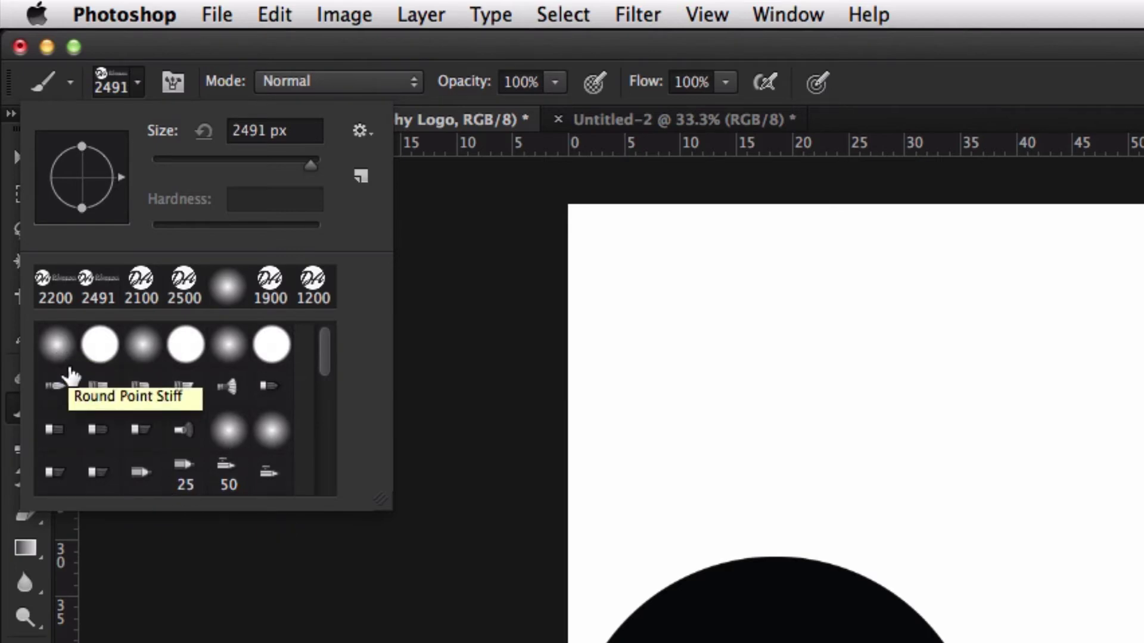
pyautogui.scroll(-5, 65, 358)
pyautogui.scroll(-5, 68, 366)
pyautogui.scroll(-3, 70, 374)
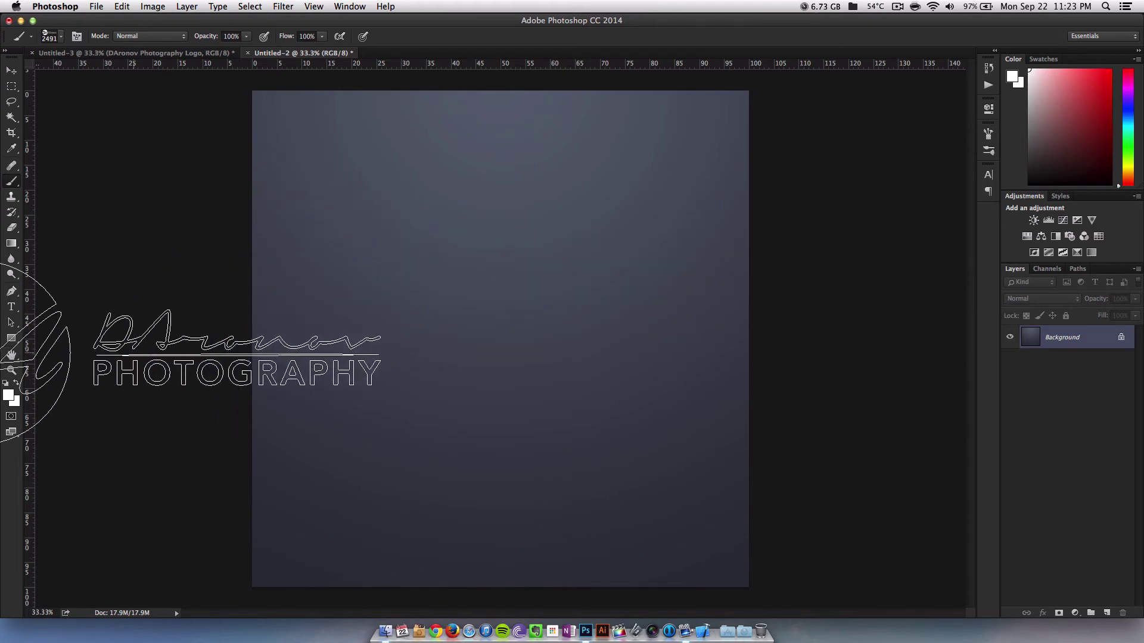
pyautogui.click(9, 396)
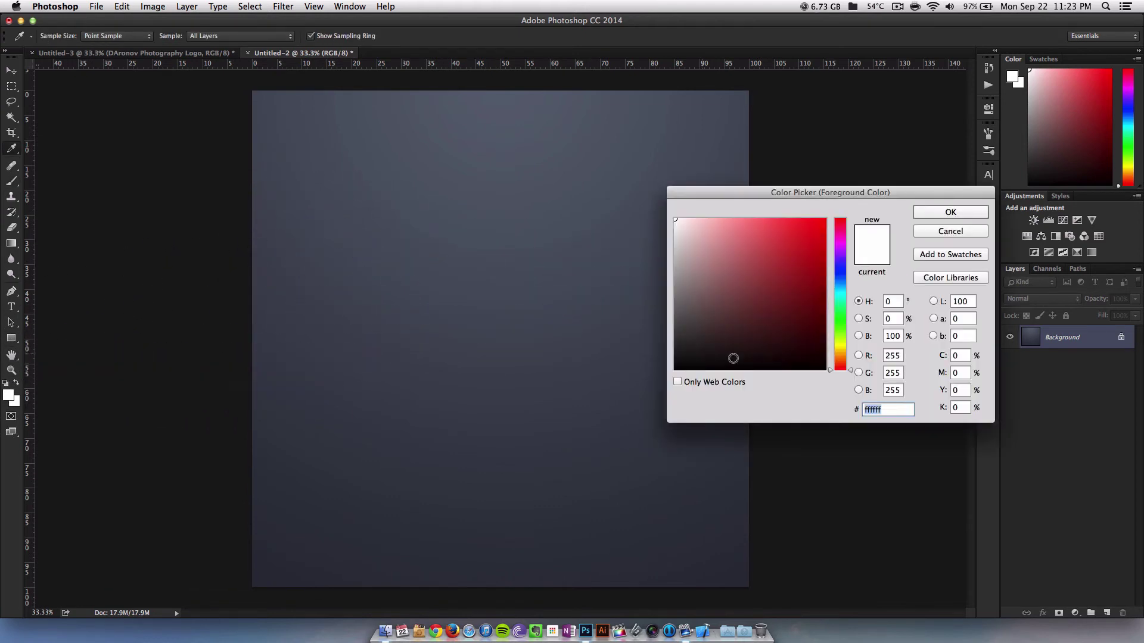
pyautogui.click(950, 211)
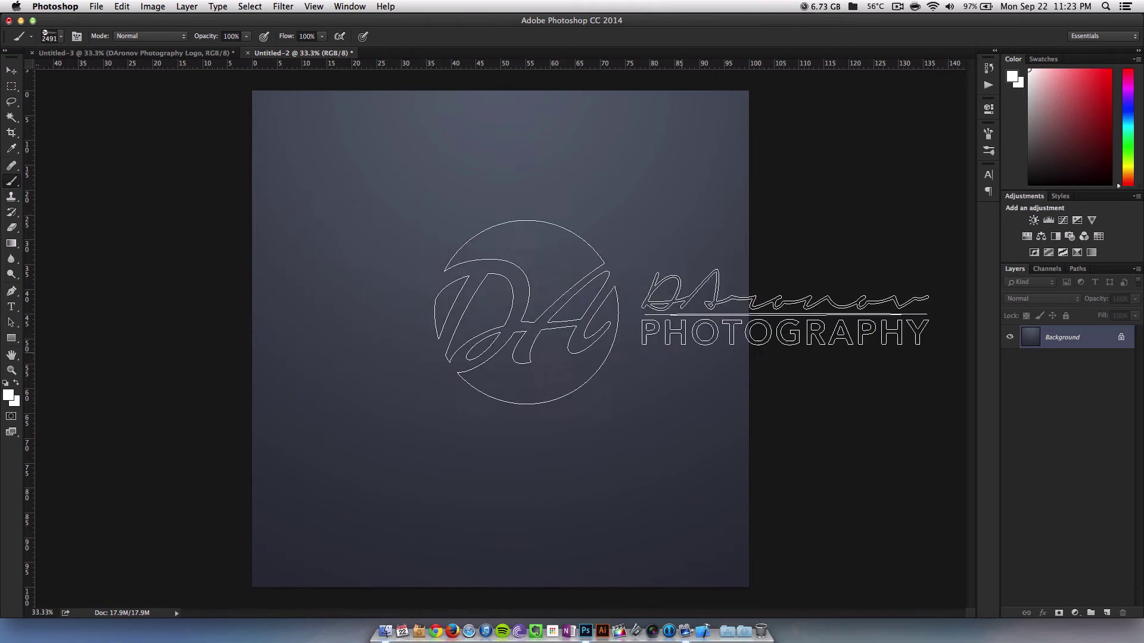
# Add Layer 1, set the logo brush to 2100, and stamp it near the canvas centre
pyautogui.click(1107, 614)
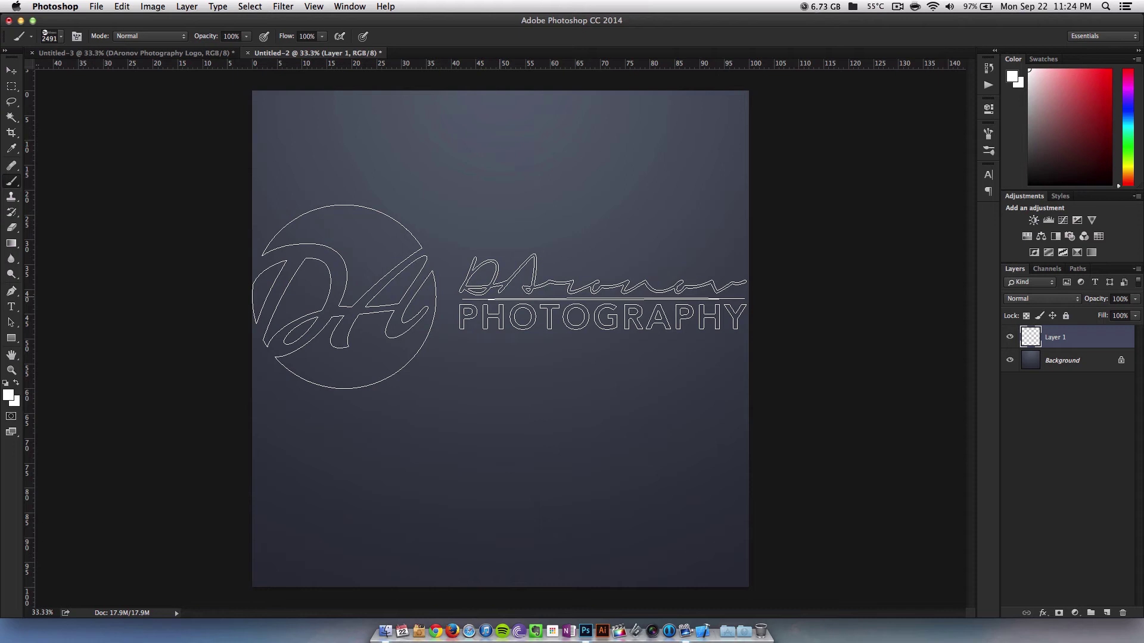
pyautogui.press('[')
pyautogui.press('[')
pyautogui.press('[')
pyautogui.press('[')
pyautogui.press('[')
pyautogui.press('[')
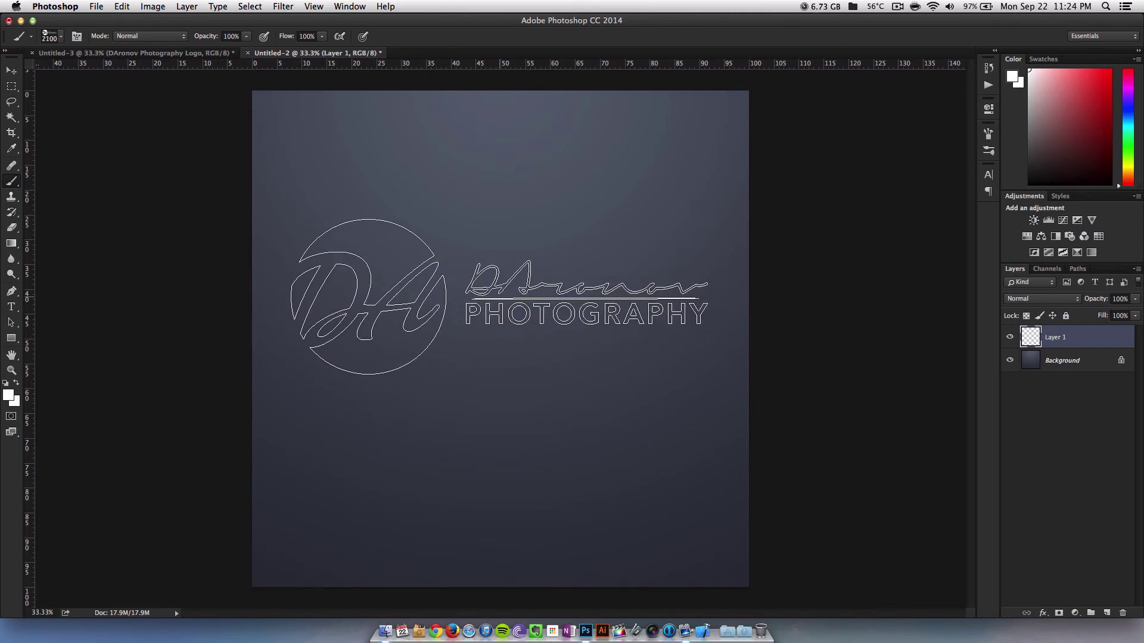
pyautogui.press(']')
pyautogui.press(']')
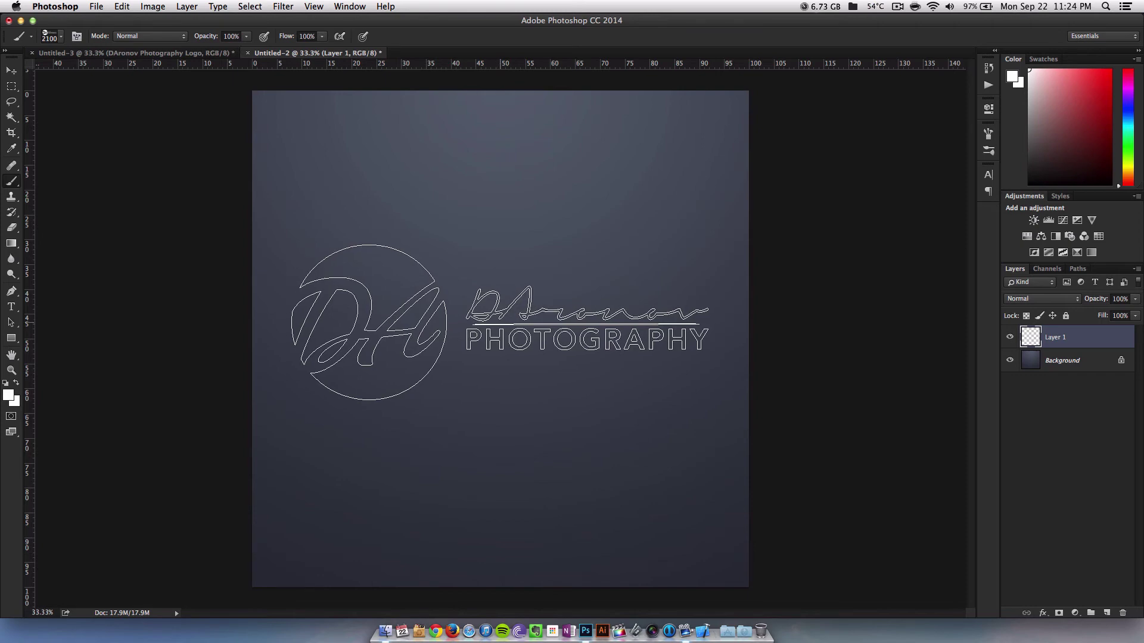
pyautogui.click(499, 322)
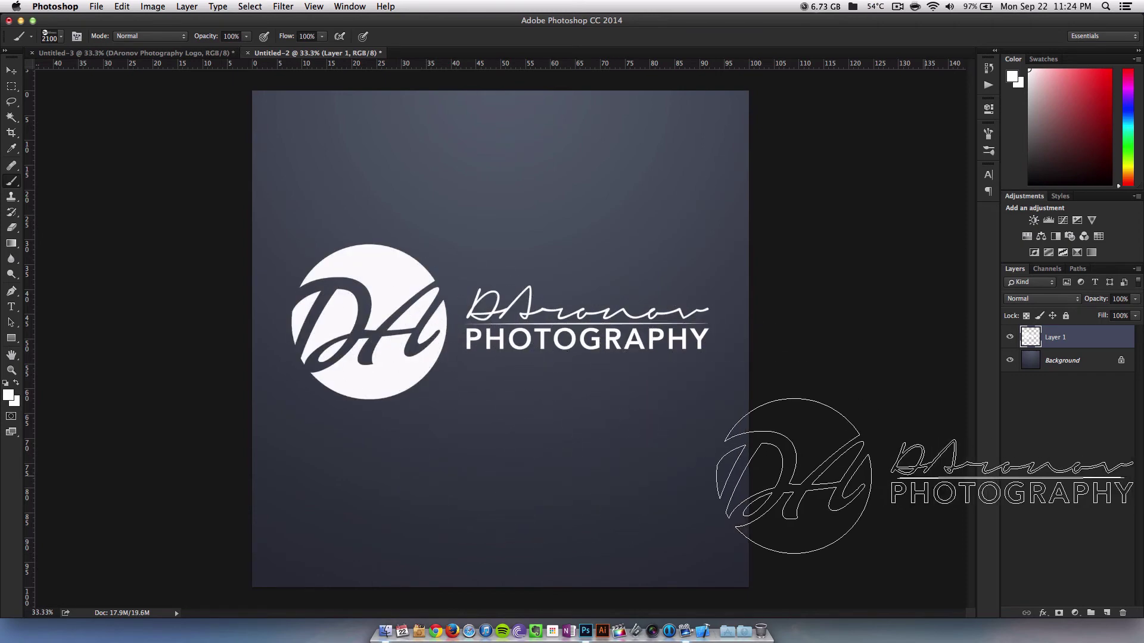
pyautogui.click(12, 70)
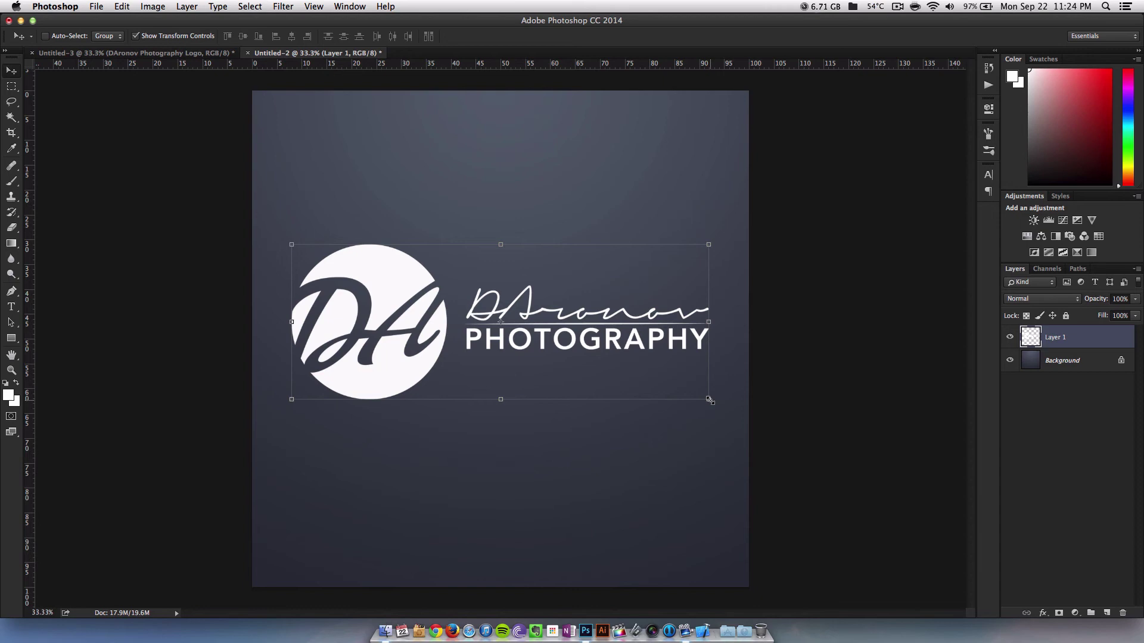
pyautogui.moveTo(710, 399); pyautogui.dragTo(728, 418)
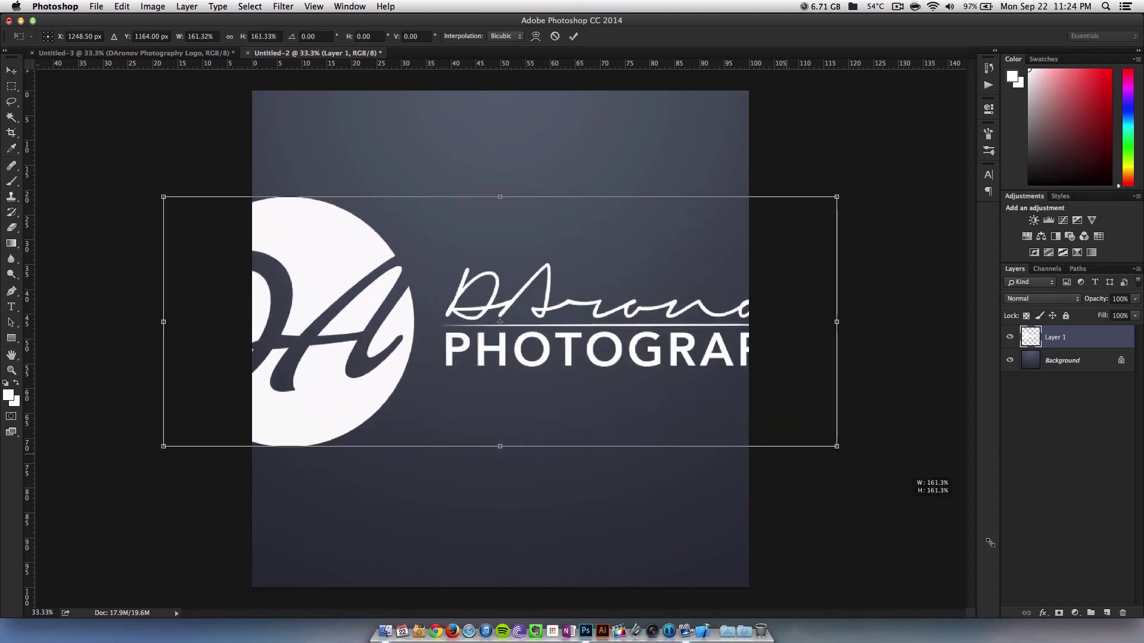
pyautogui.moveTo(1012, 553); pyautogui.dragTo(1054, 608)
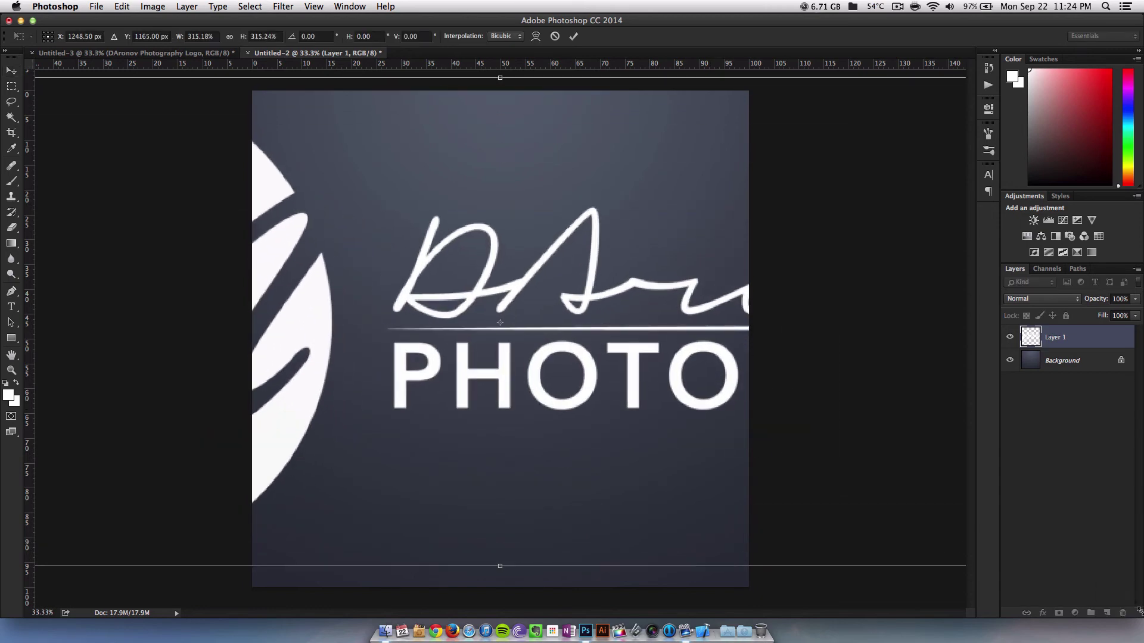
pyautogui.press('Return')
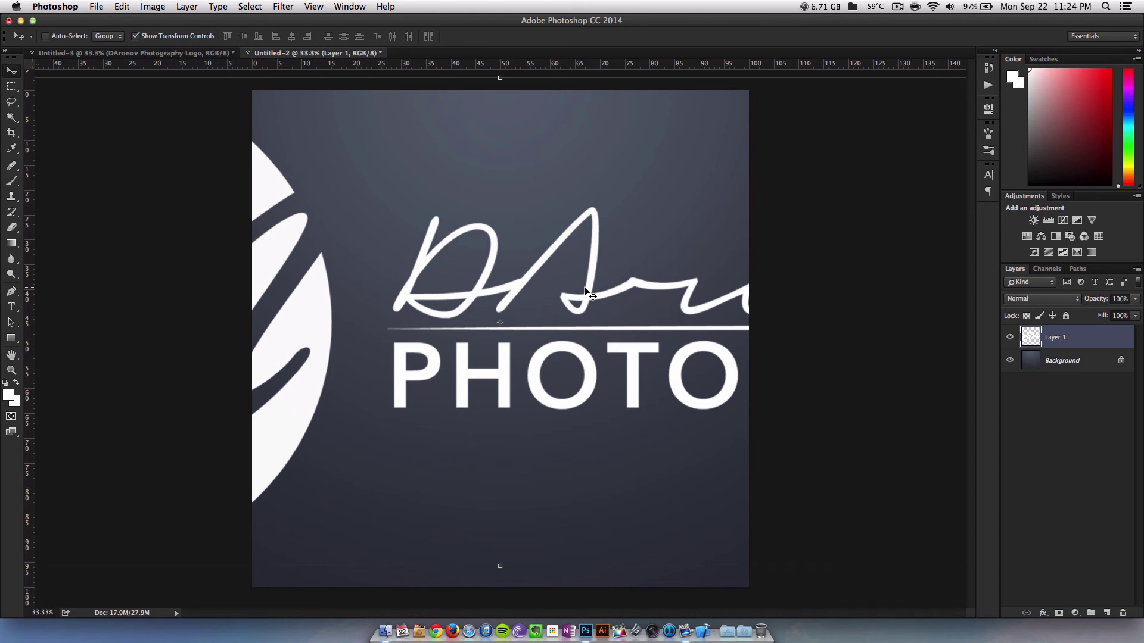
pyautogui.press('super+t')
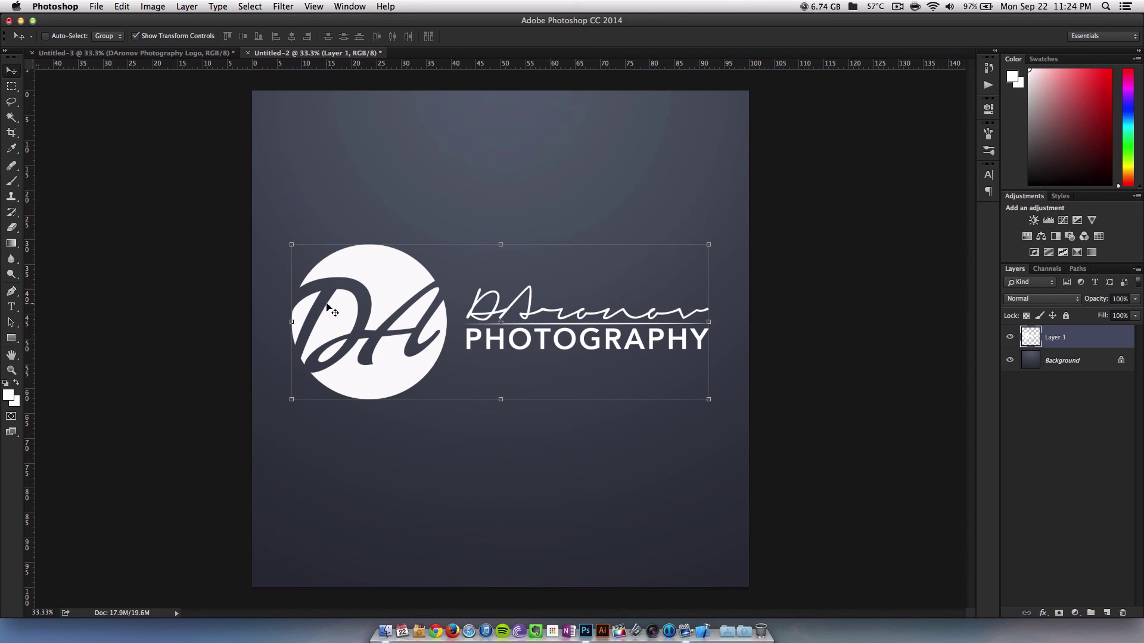
# Scale the white logo to 180% and drag it so the DA circle is centred
pyautogui.moveTo(709, 400); pyautogui.dragTo(965, 518)
pyautogui.press('Return')
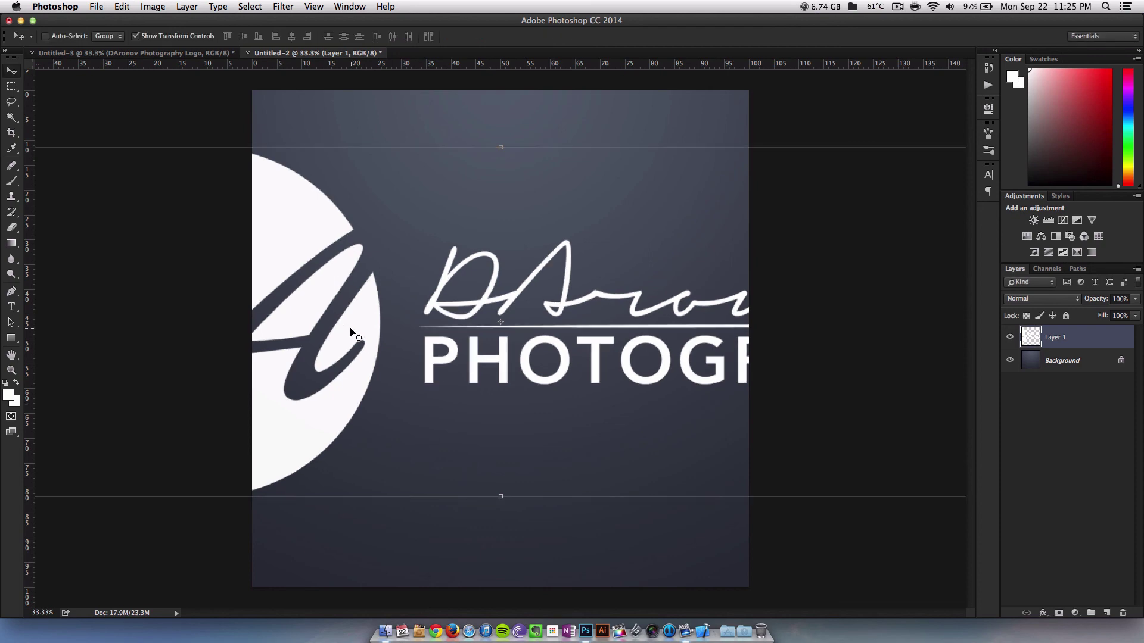
pyautogui.moveTo(340, 353); pyautogui.dragTo(579, 350)
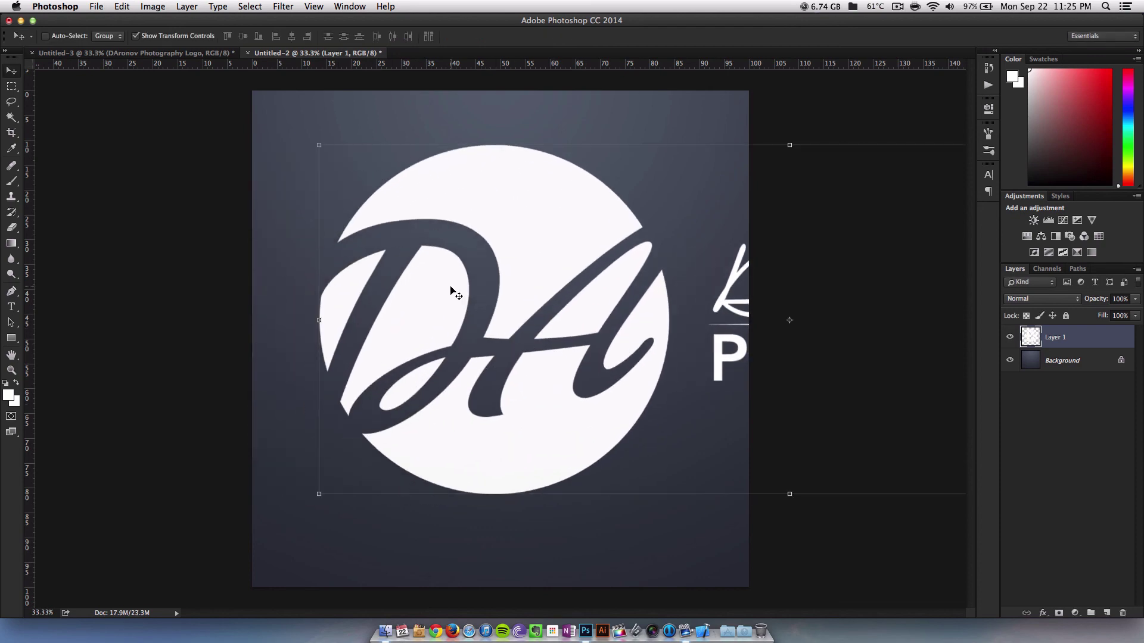